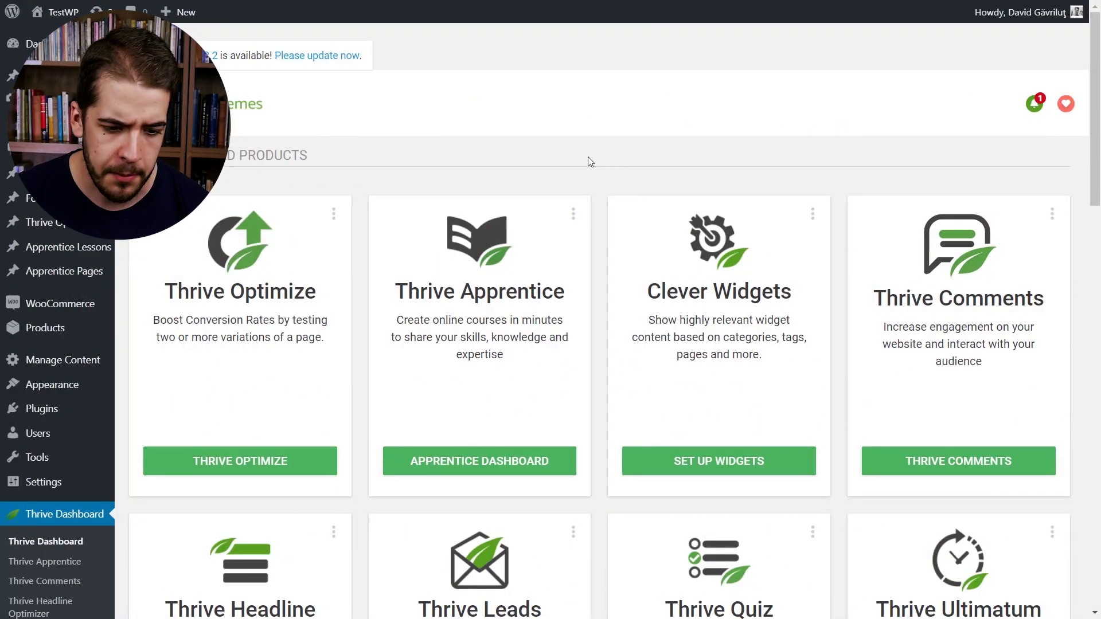
Step: Scroll down Thrive Dashboard to the Features cards and find the Smart Site card
scroll(587, 163, "down", 3)
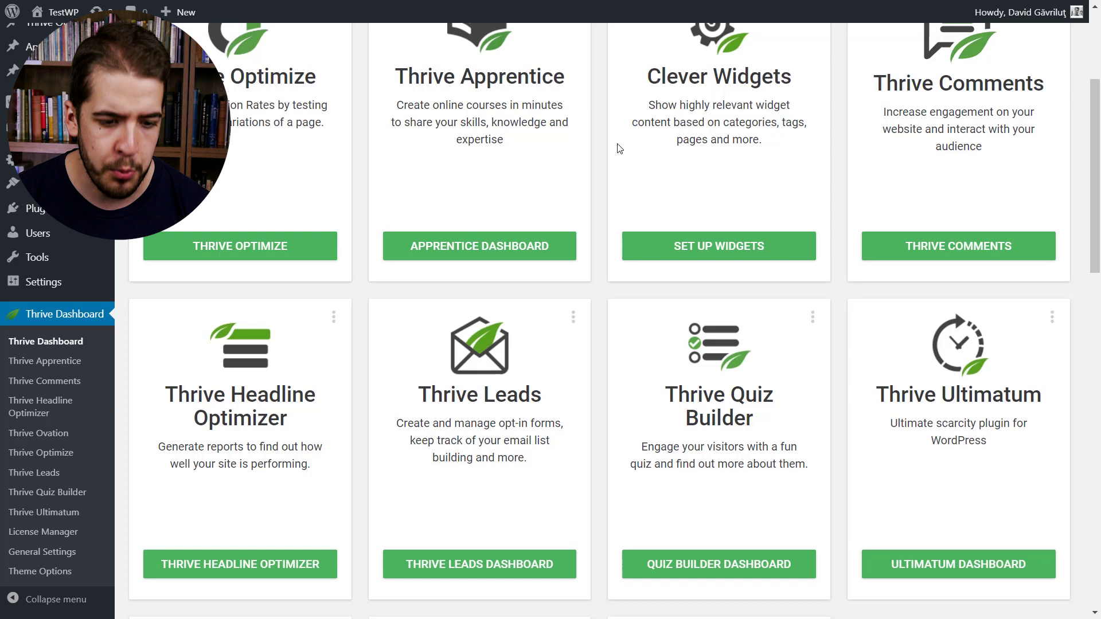
scroll(600, 136, "down", 5)
scroll(602, 125, "down", 6)
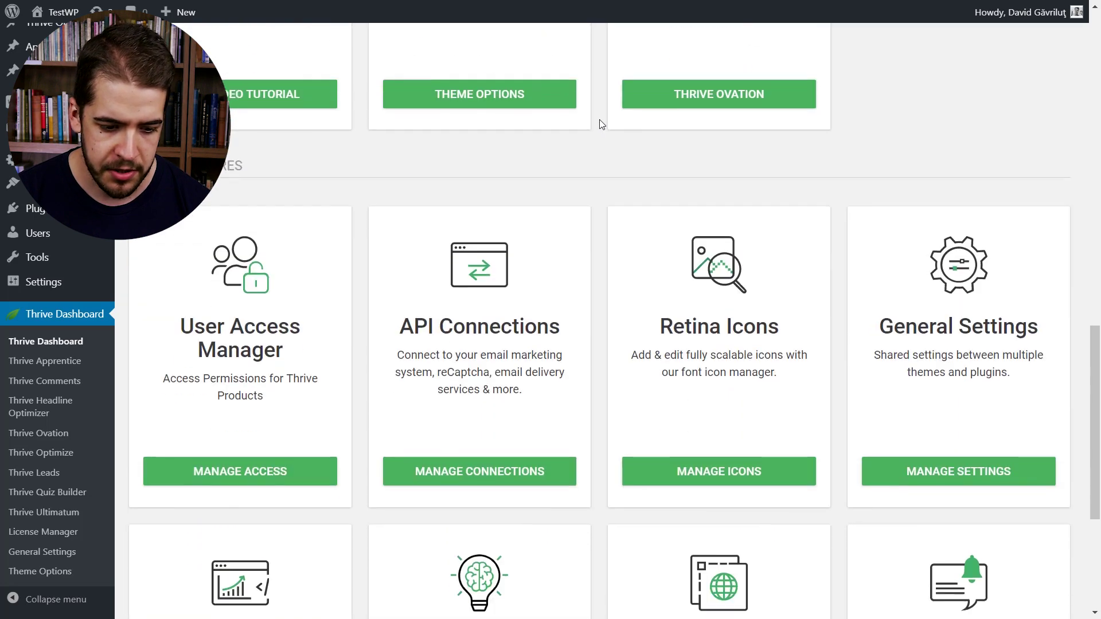
scroll(601, 124, "down", 5)
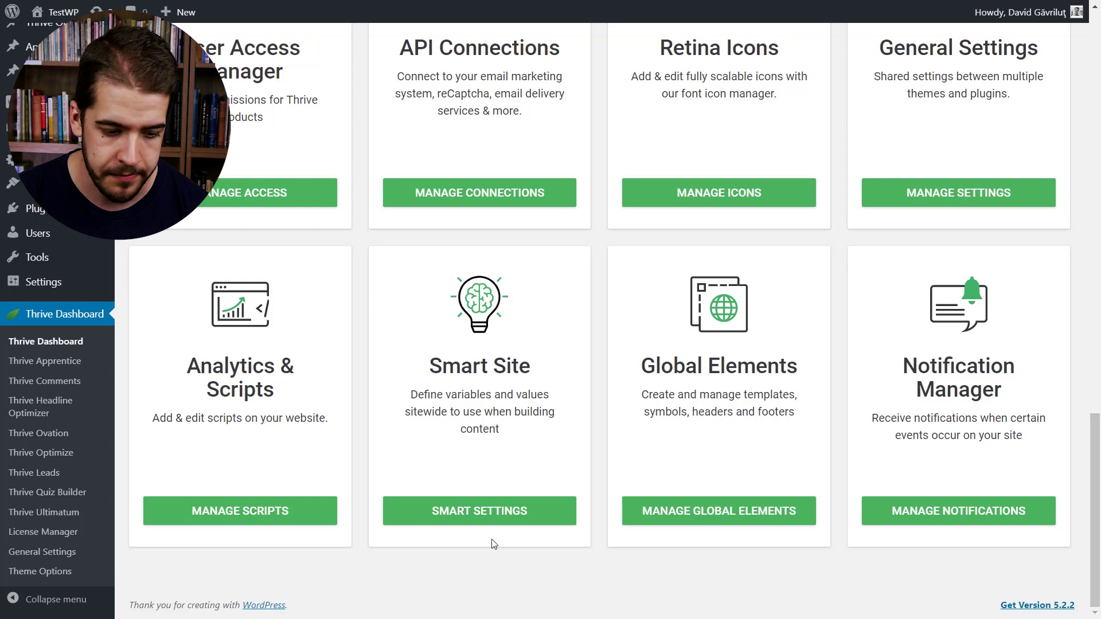
Step: Open Smart Site's Smart Settings and look through the Company, Legal and Social global fields
left_click(494, 513)
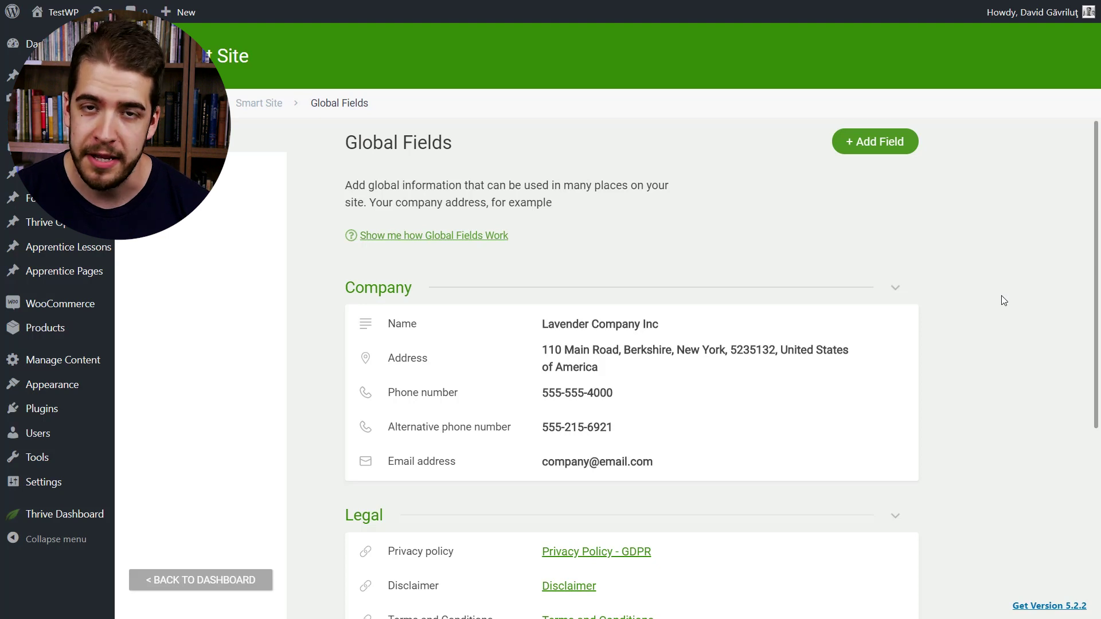
scroll(986, 298, "down", 5)
scroll(991, 281, "up", 5)
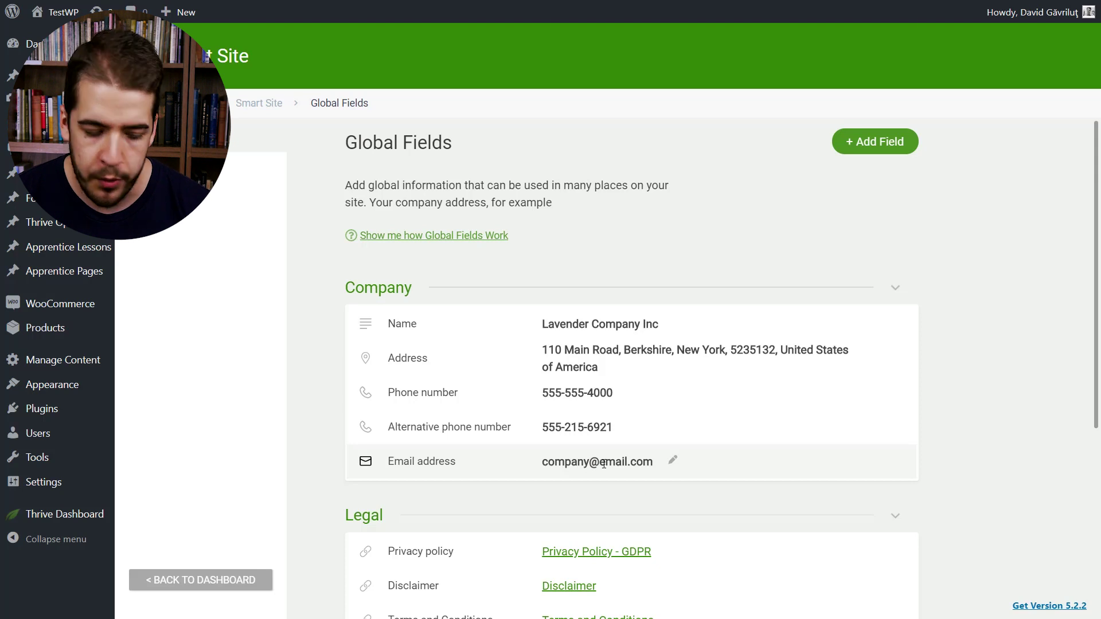
scroll(304, 388, "down", 2)
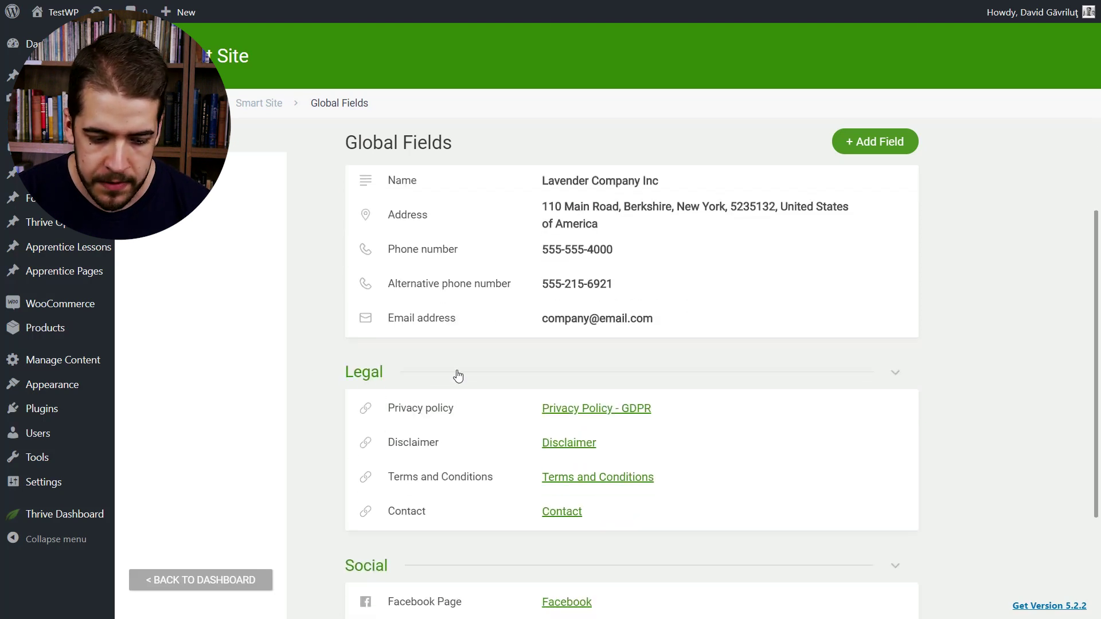
scroll(323, 329, "down", 2)
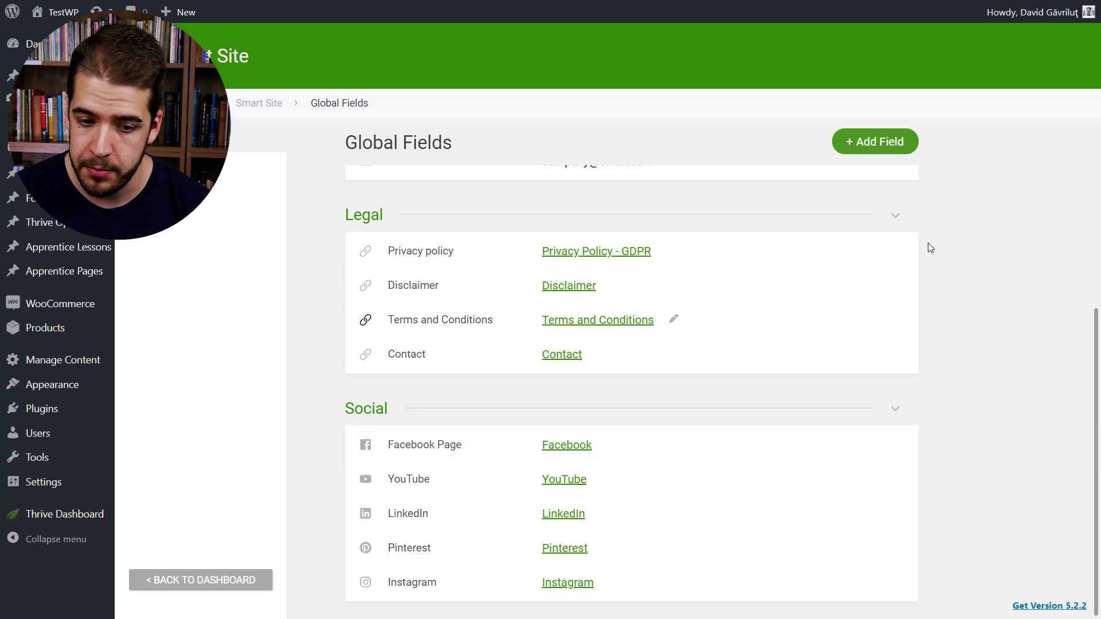
Step: Add a Social group Link field named 'Twitter' with link text 'Twitter'
left_click(876, 151)
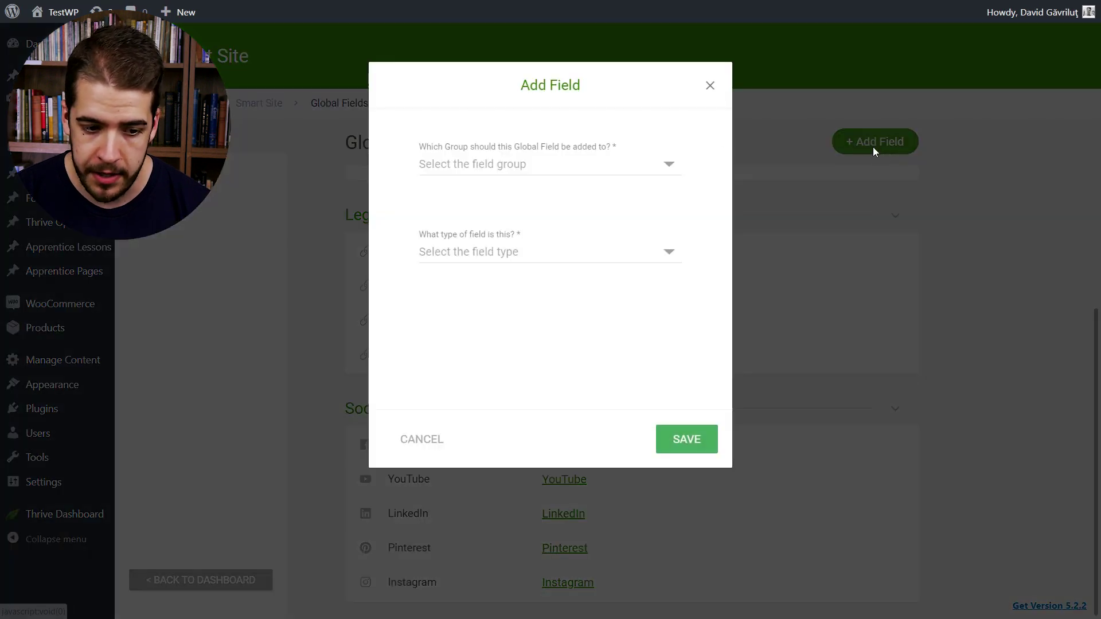
left_click(625, 166)
left_click(513, 240)
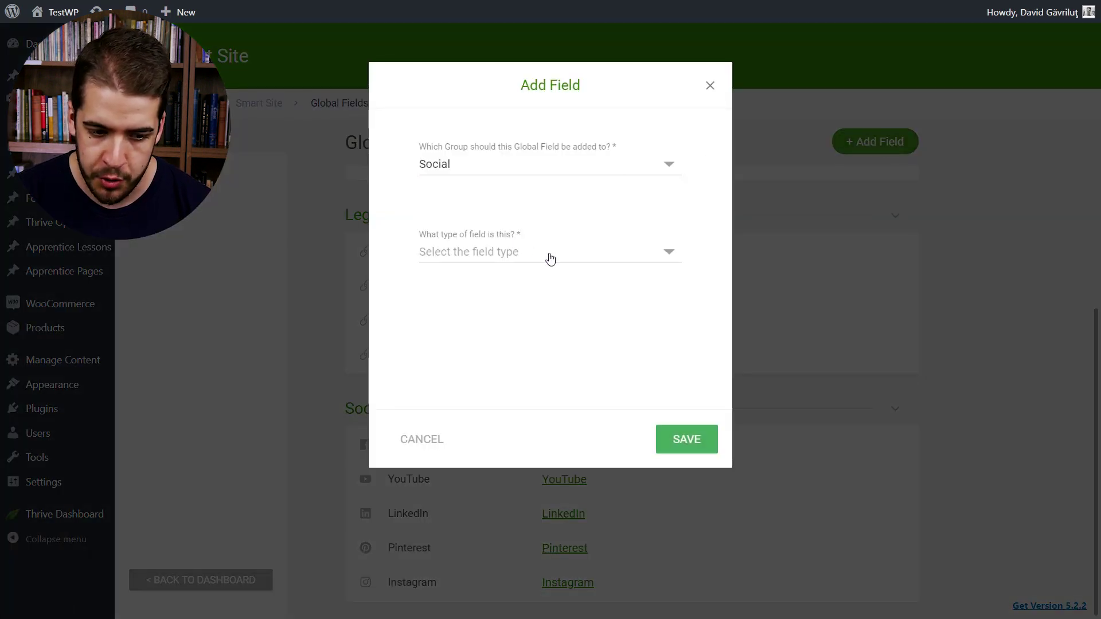
left_click(569, 253)
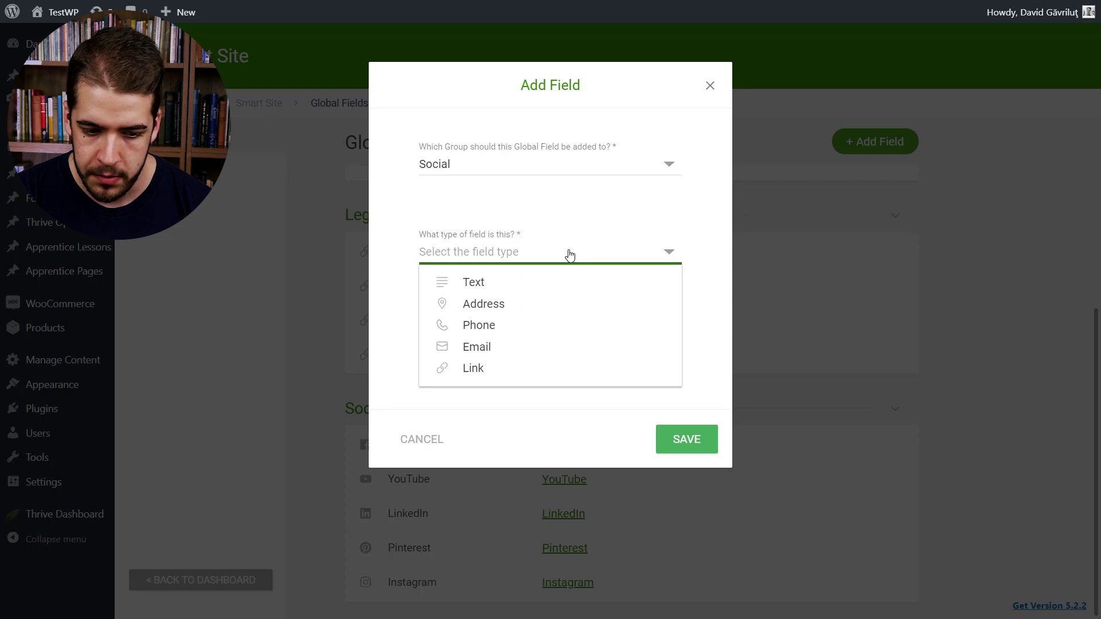
left_click(505, 372)
left_click(582, 300)
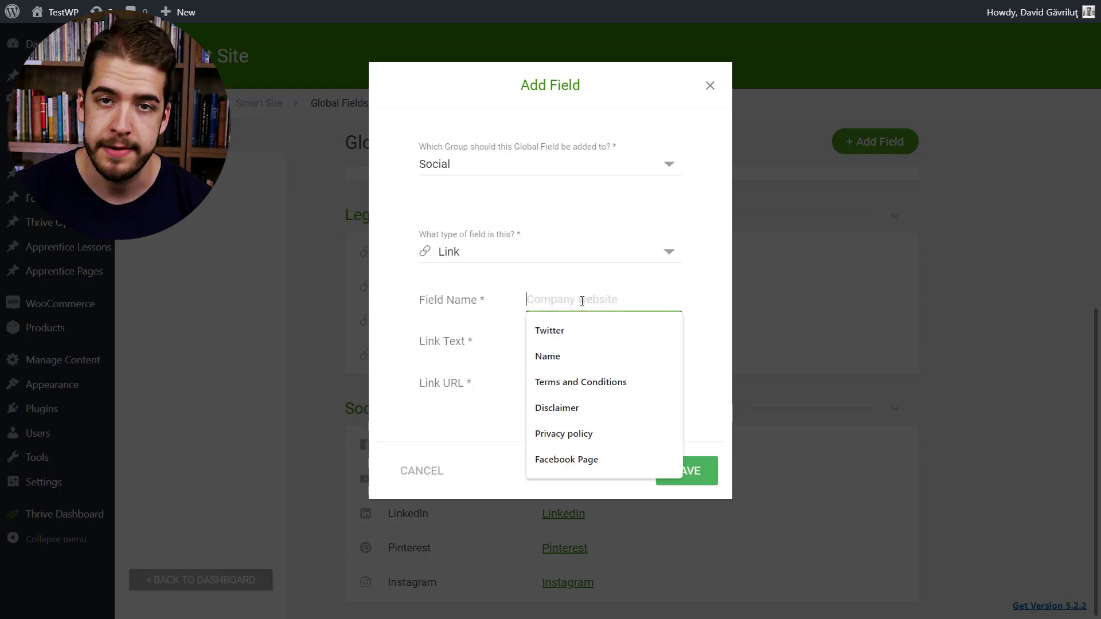
type("Twitter")
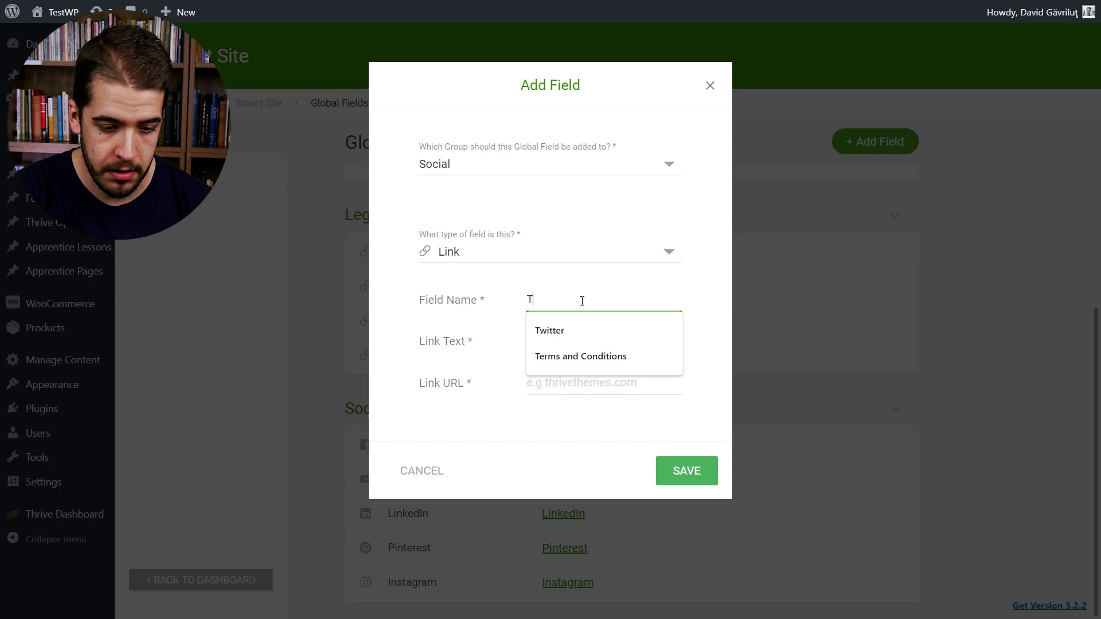
left_click(602, 352)
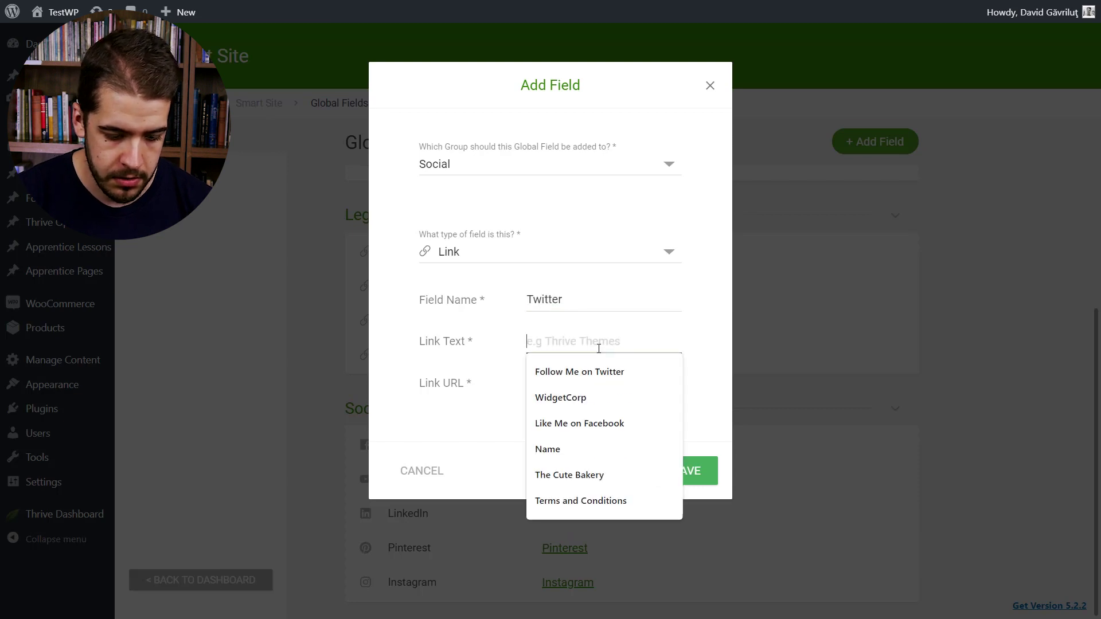
type("Twitter")
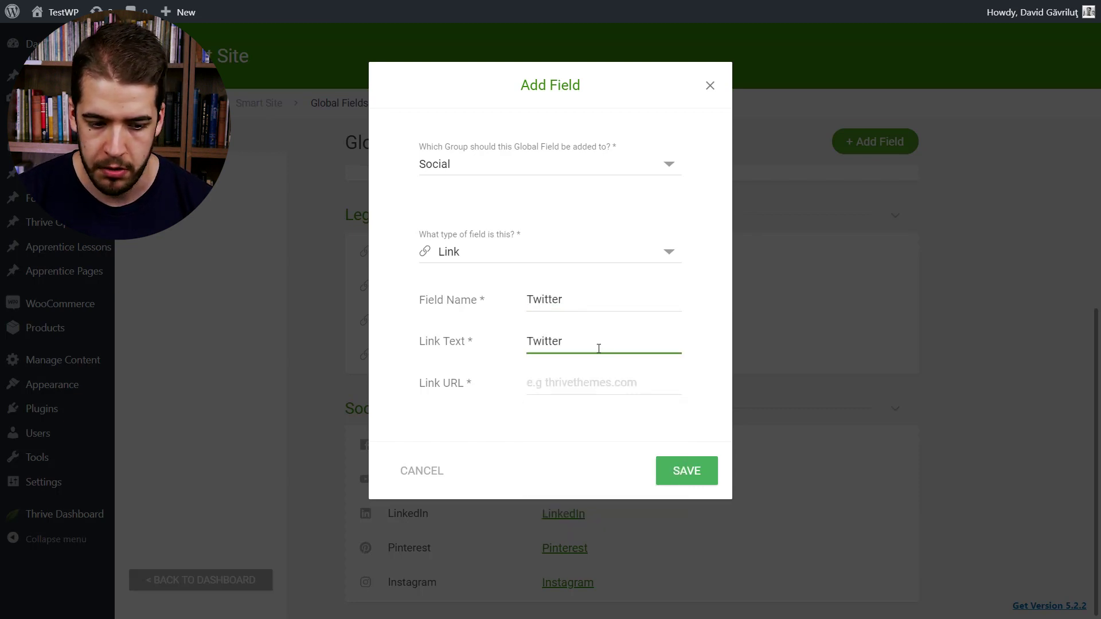
left_click(567, 384)
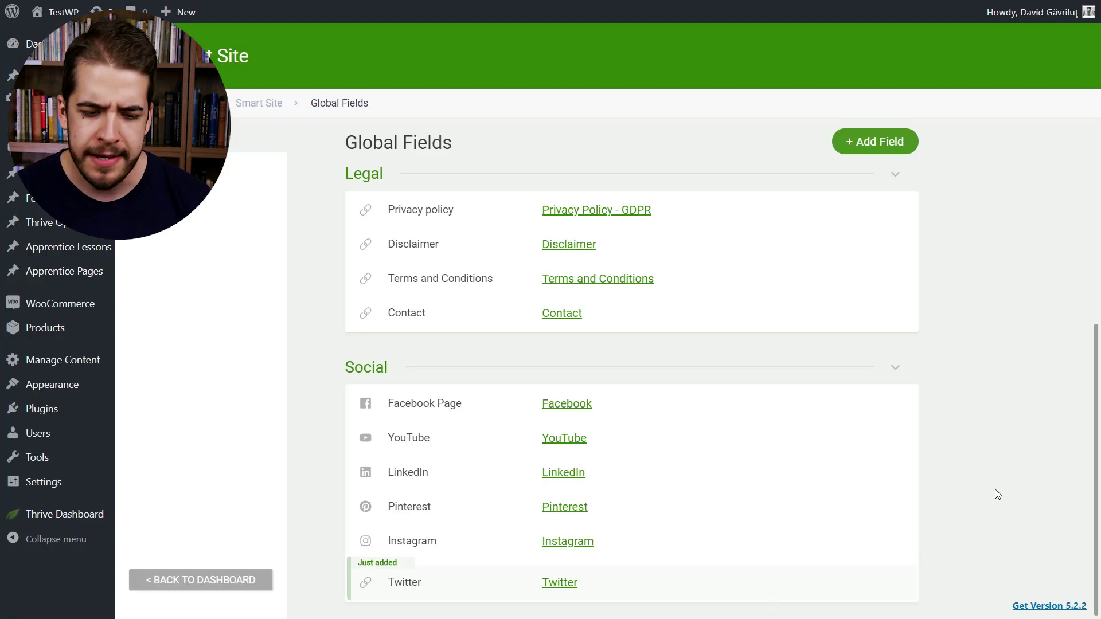
scroll(997, 493, "up", 5)
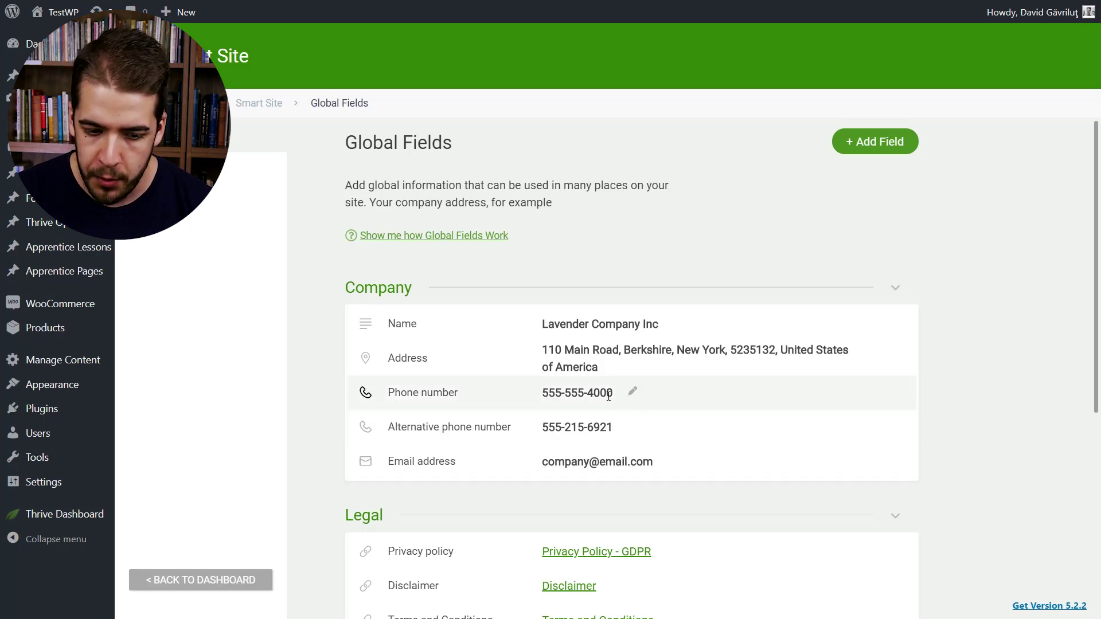
left_click(632, 393)
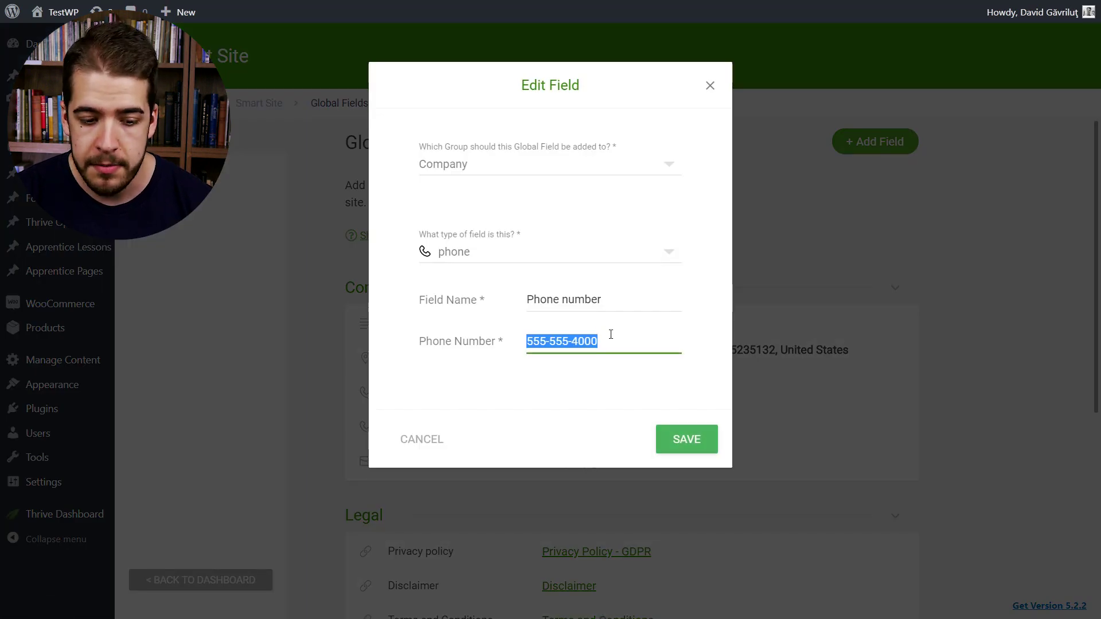
left_click(606, 347)
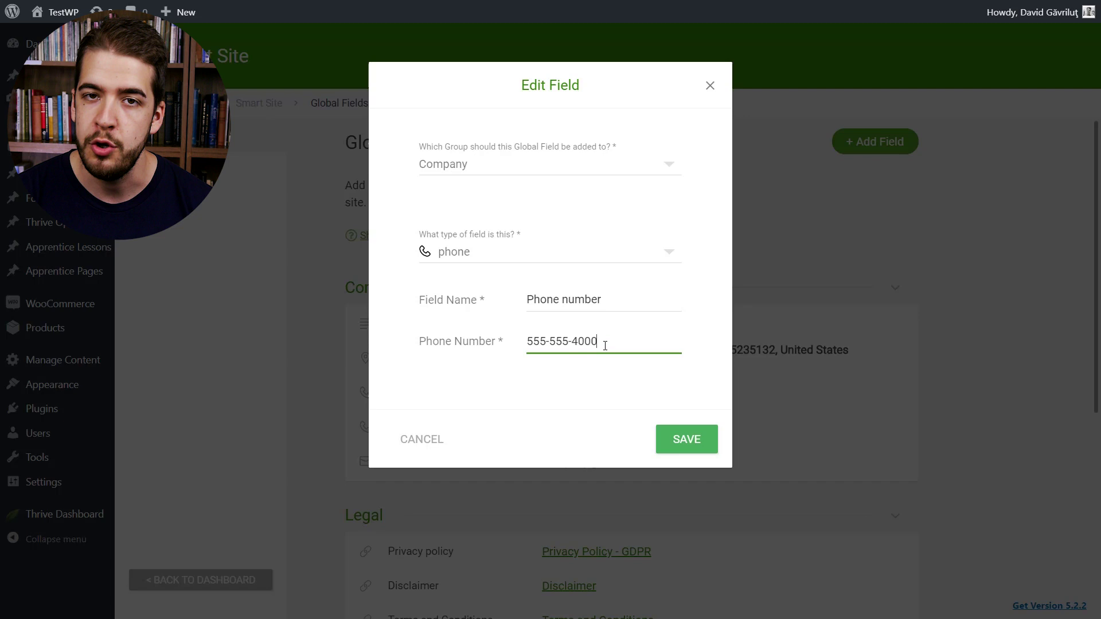
key("BackSpace")
key("BackSpace")
key("BackSpace")
key("BackSpace")
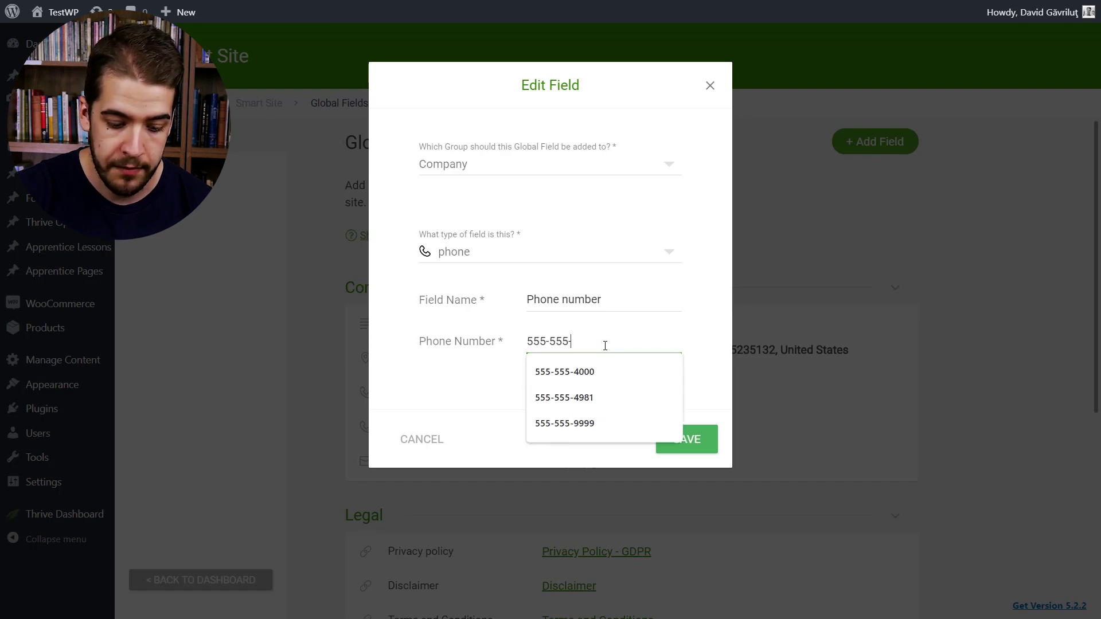
type("9000")
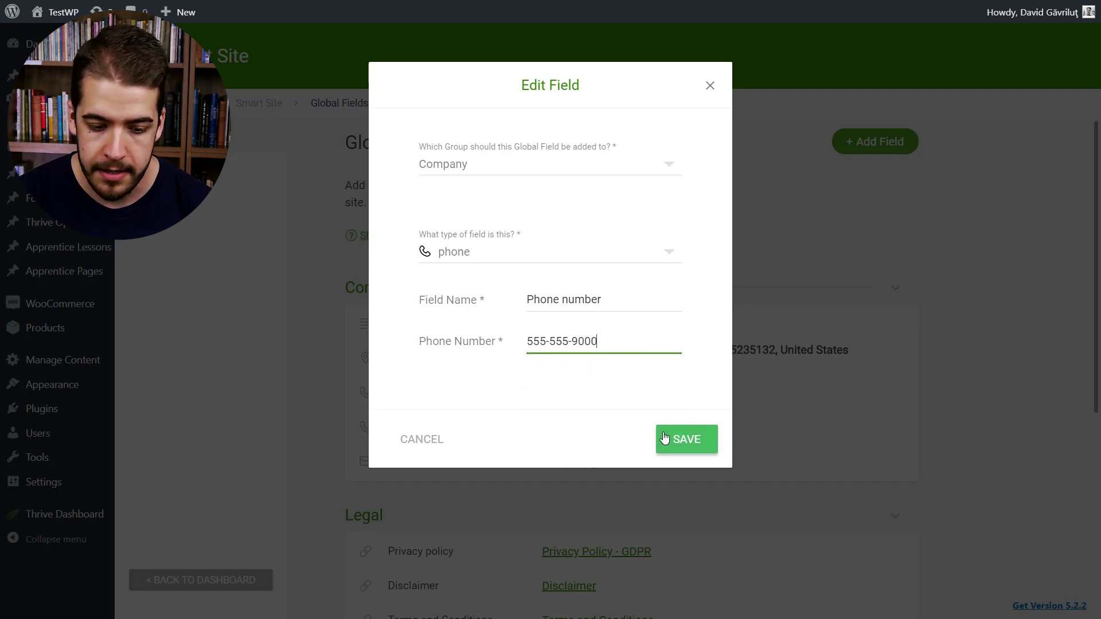
left_click(687, 440)
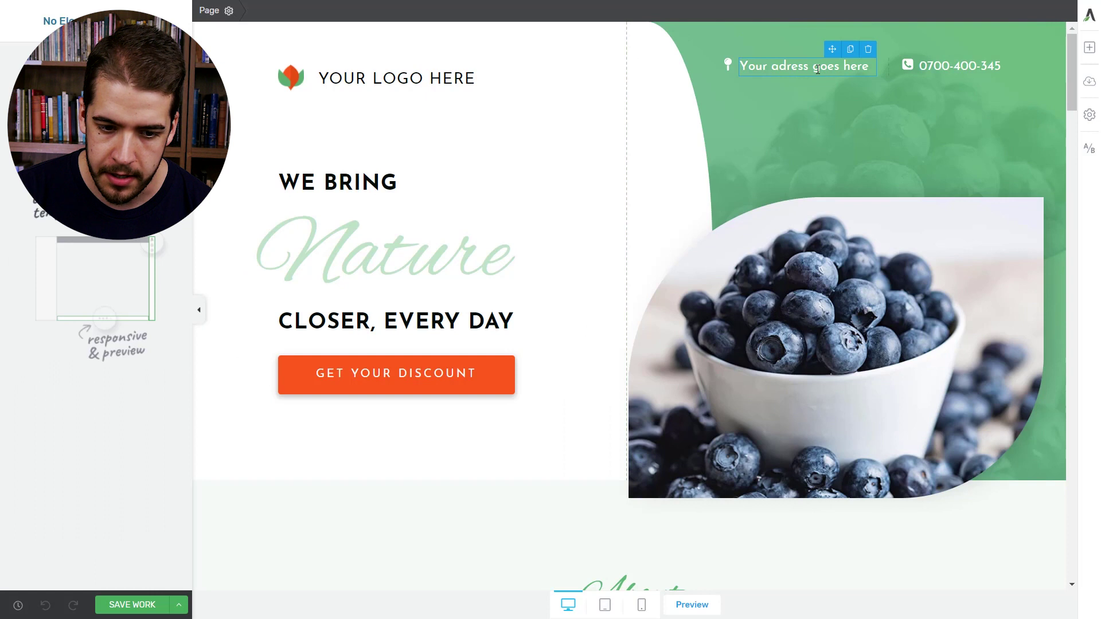
Step: Delete the header's 'Your adress goes here' placeholder text
triple_click(818, 69)
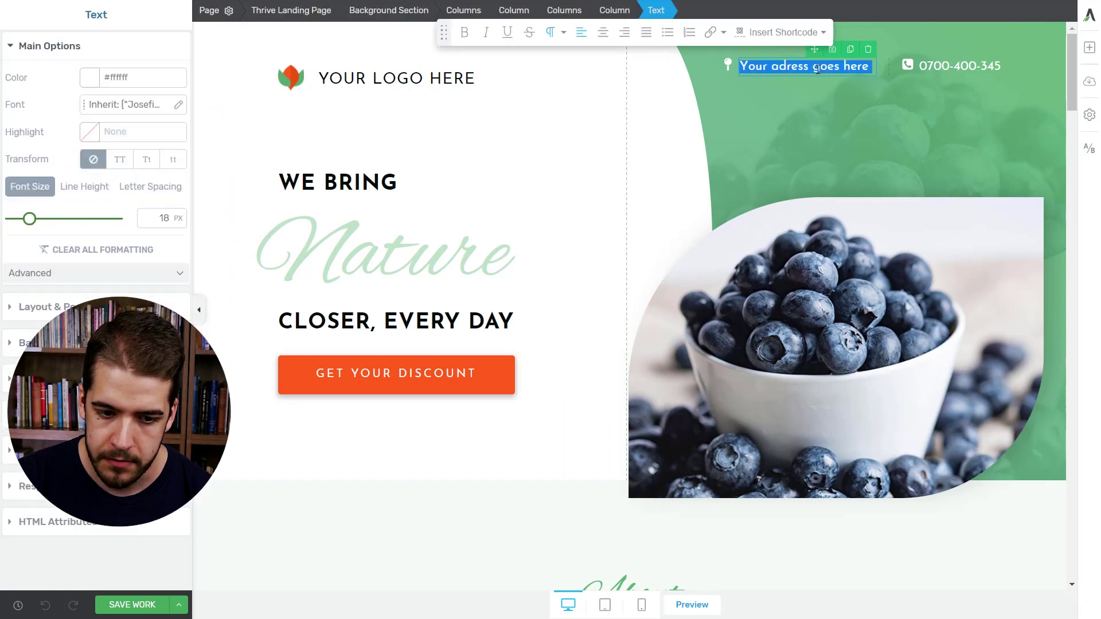
key("BackSpace")
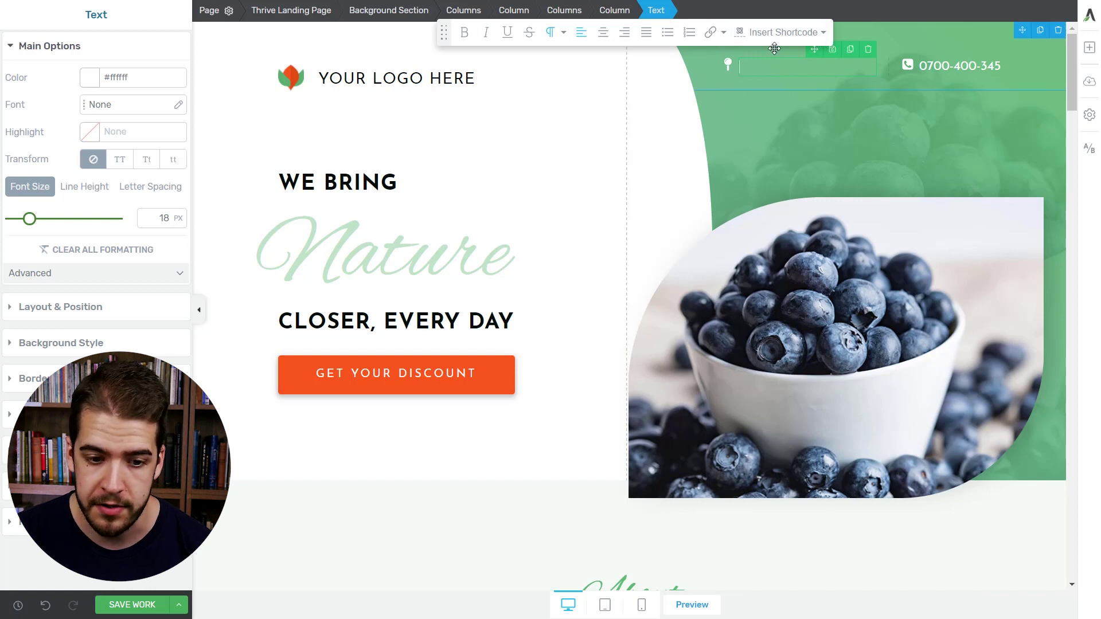
Step: Insert the Company Address shortcode into the header, then widen its column and text box to two lines
left_click(806, 33)
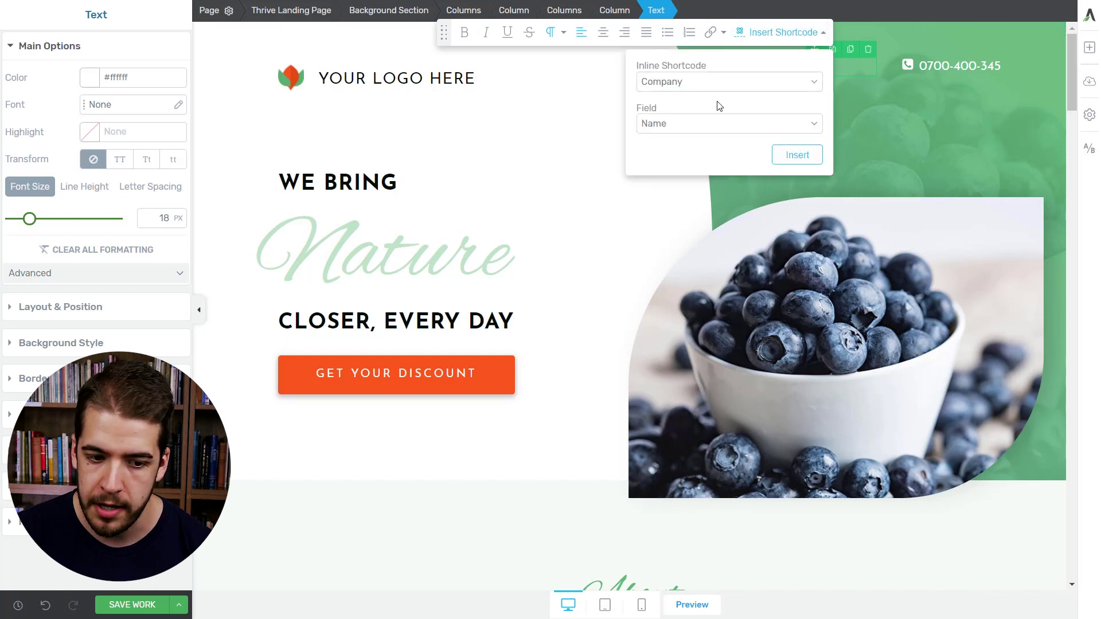
left_click(688, 127)
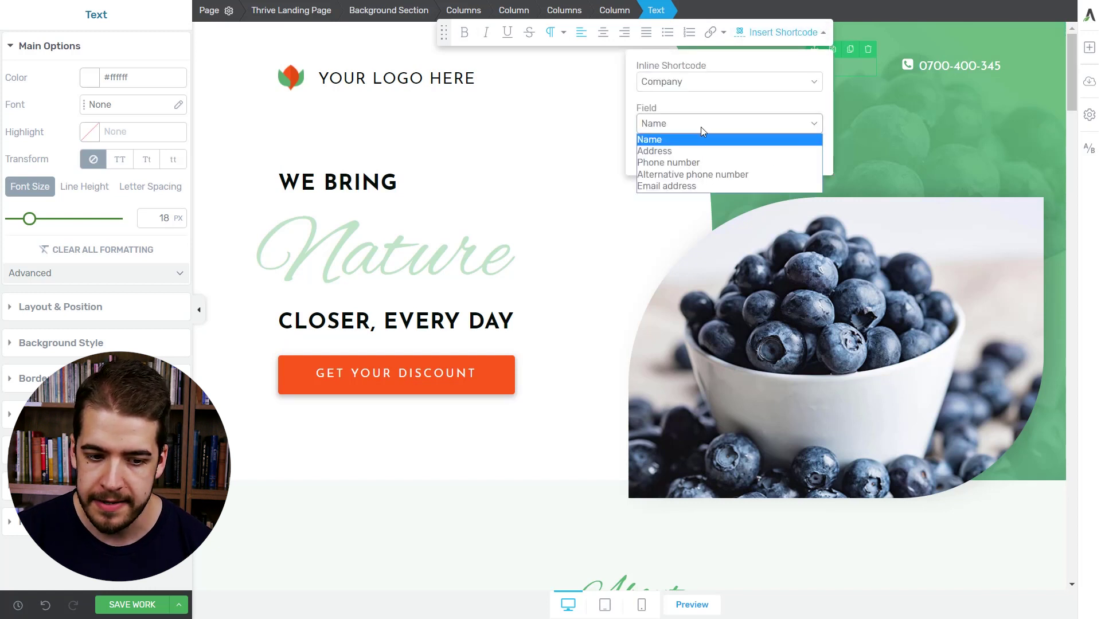
left_click(672, 151)
left_click(802, 182)
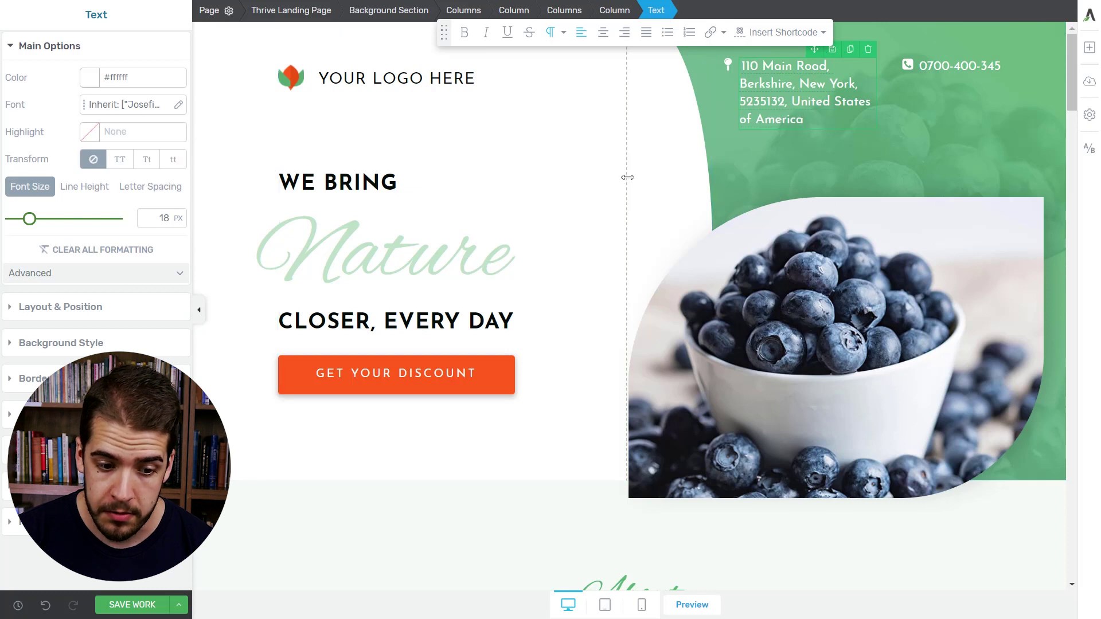
left_click_drag(627, 179, 562, 182)
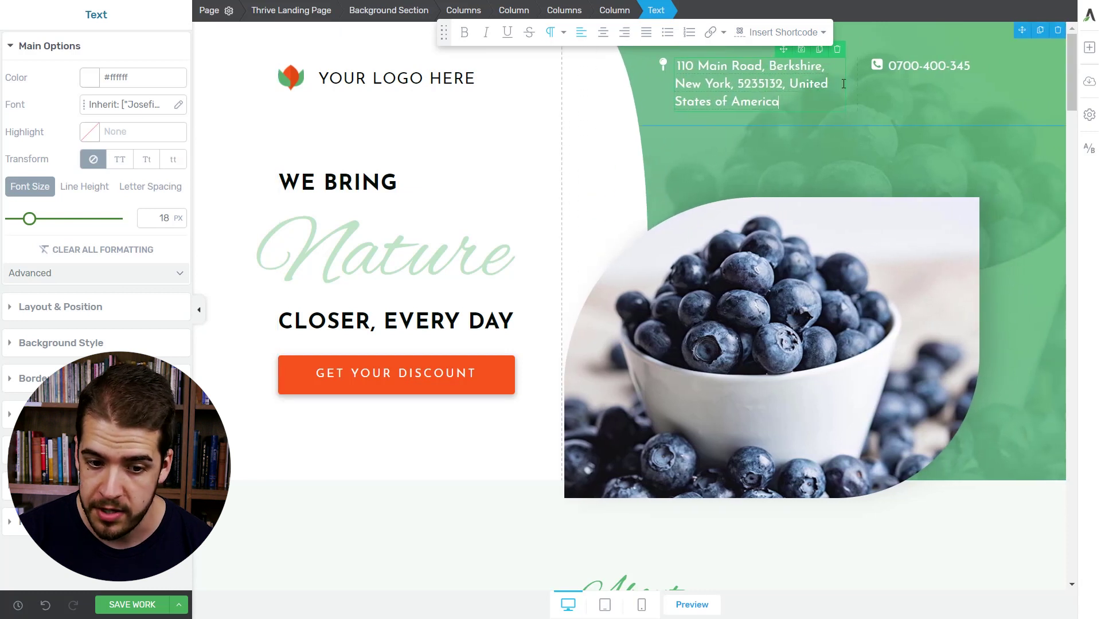
left_click_drag(859, 70, 907, 77)
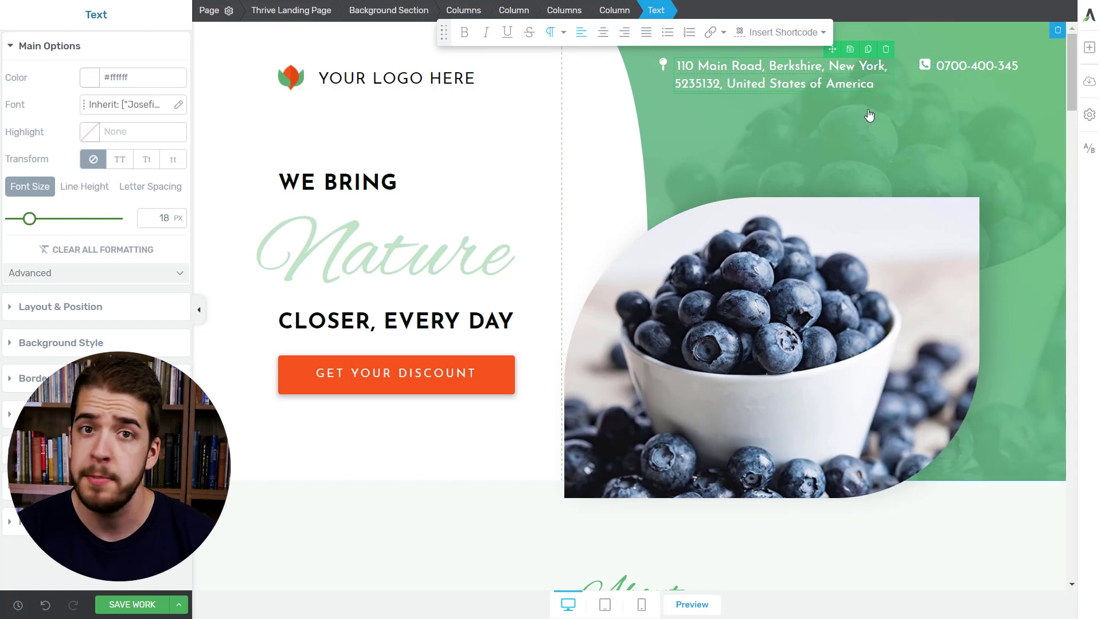
triple_click(1012, 67)
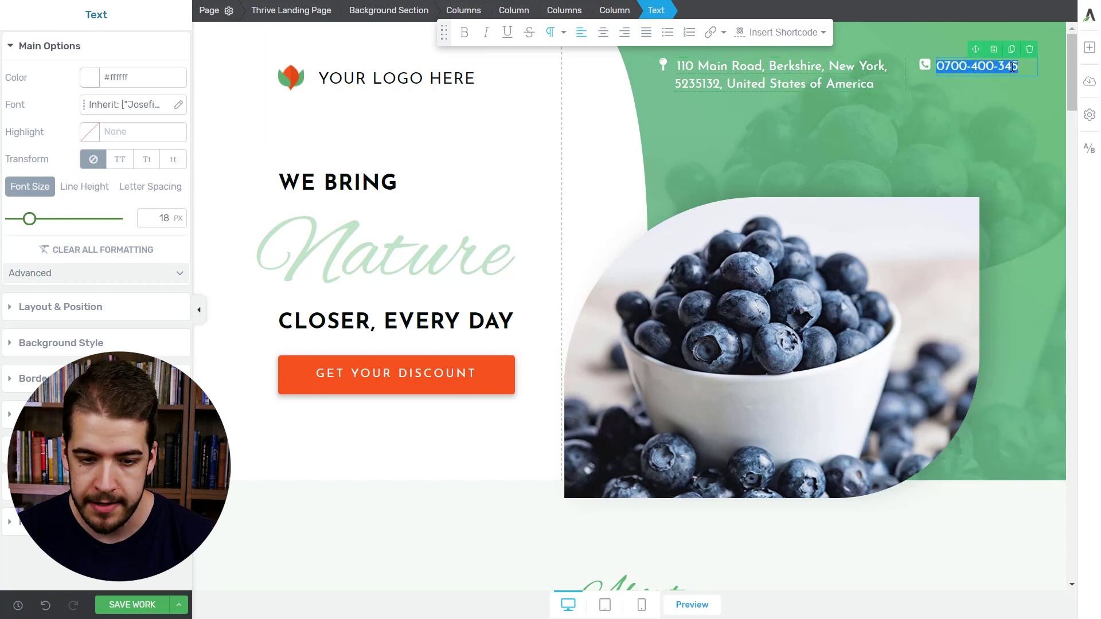
left_click(790, 32)
left_click(744, 123)
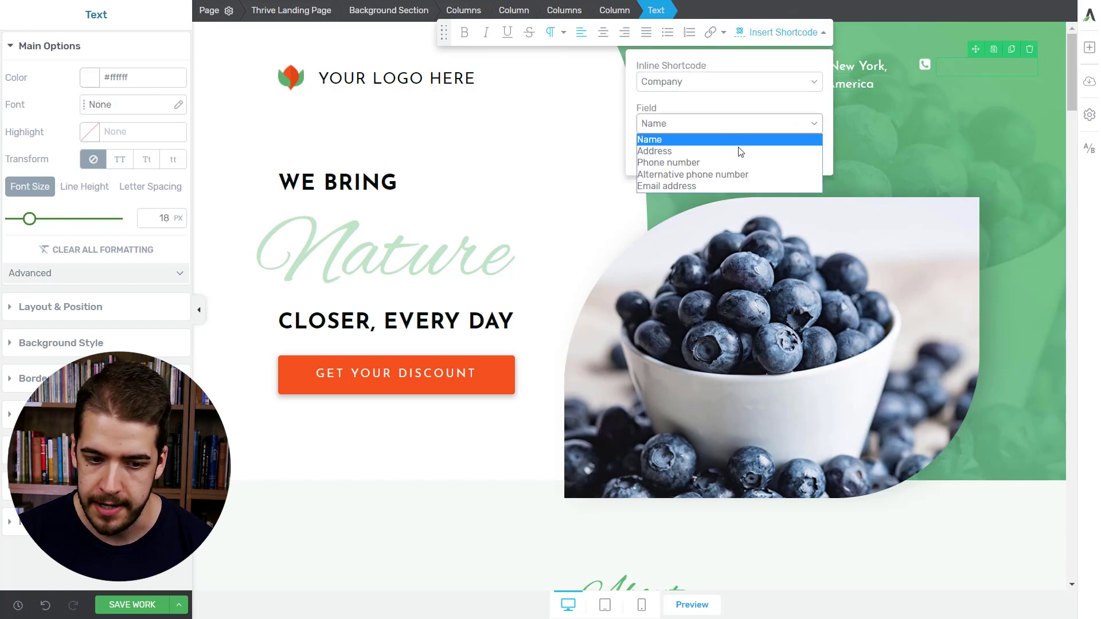
left_click(690, 164)
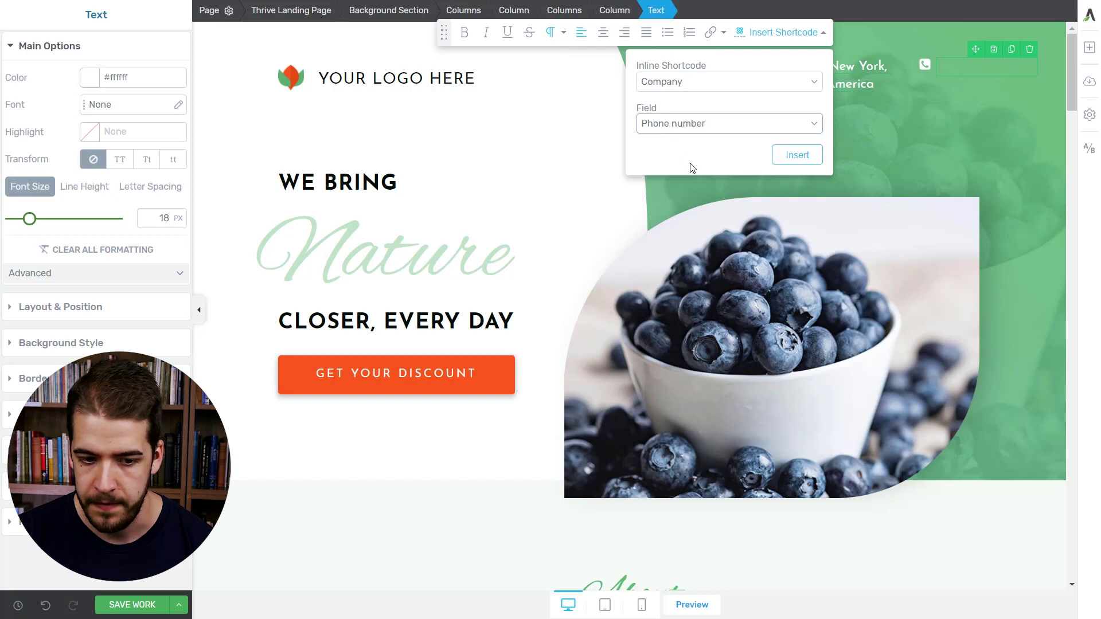
left_click(800, 154)
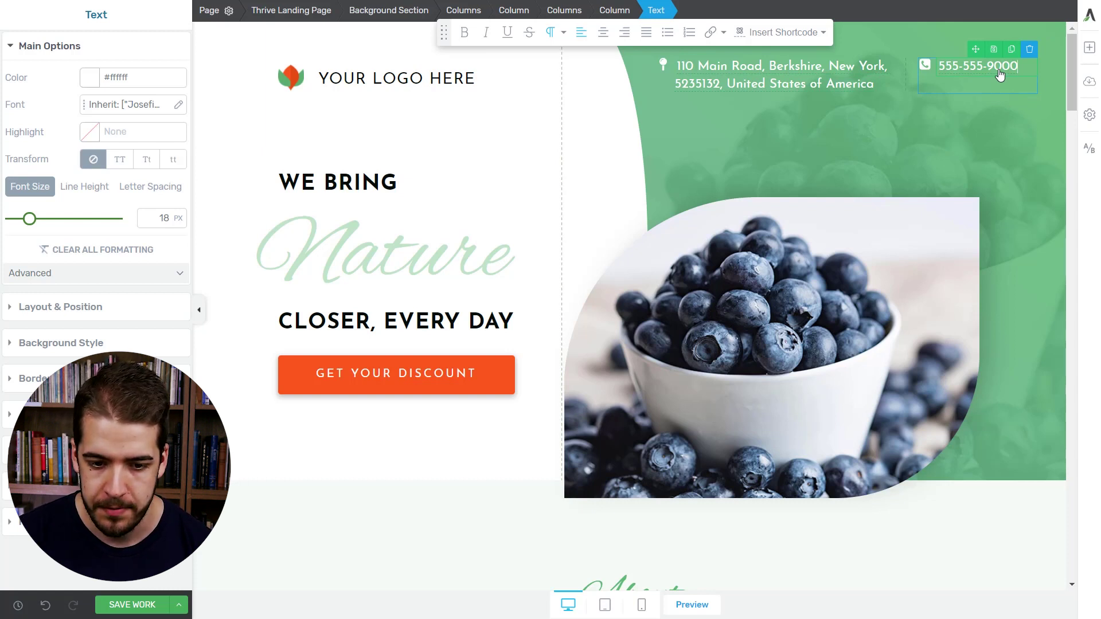
key("Escape")
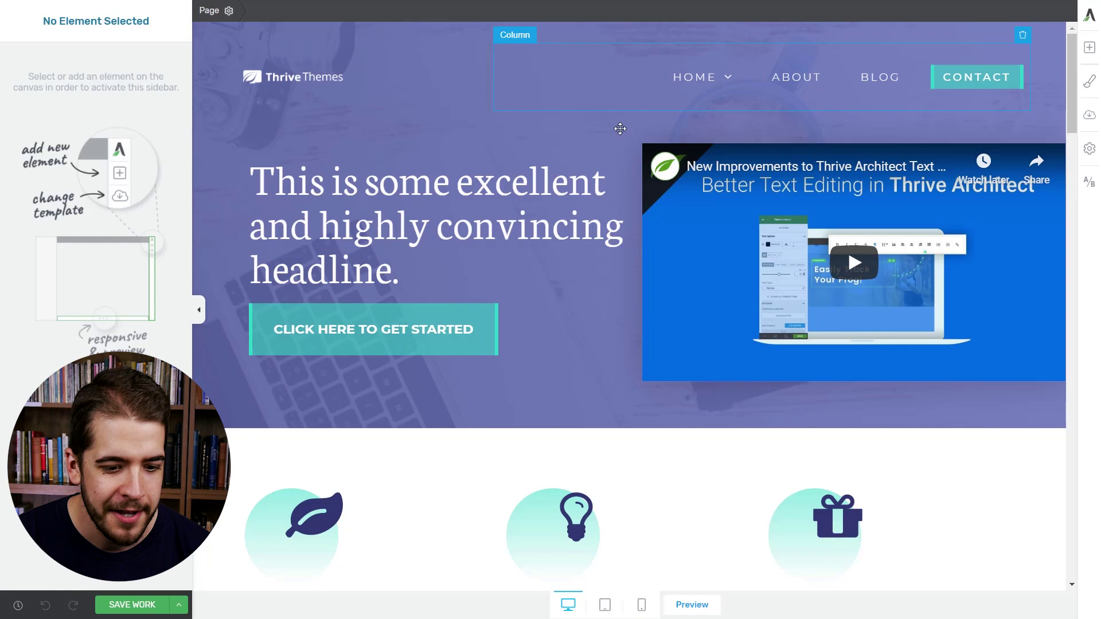
Step: Scroll the other landing page down to its footer showing the Lavender Company Inc copyright and links
scroll(617, 123, "down", 12)
scroll(597, 137, "down", 18)
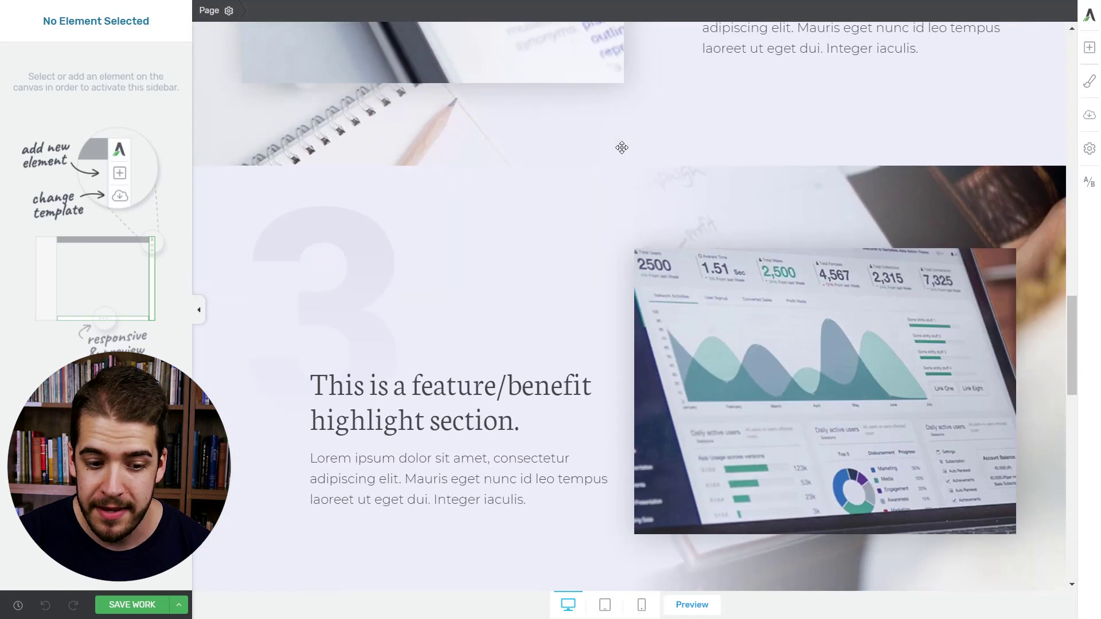
scroll(623, 148, "down", 5)
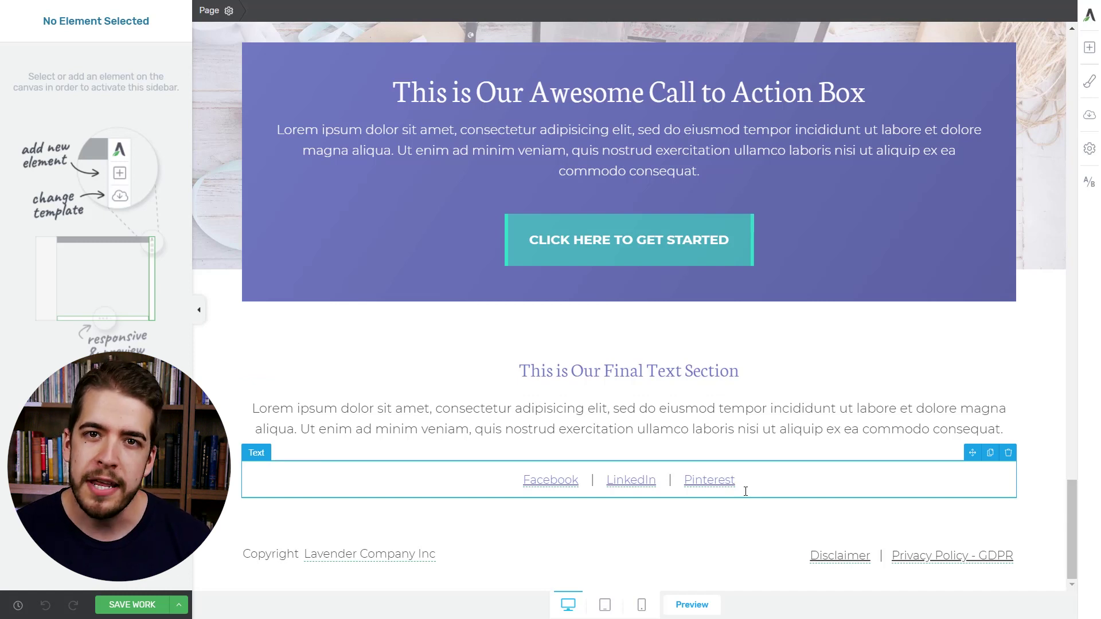
Step: Scroll up and down the landing page to review the inserted company details
scroll(717, 453, "up", 5)
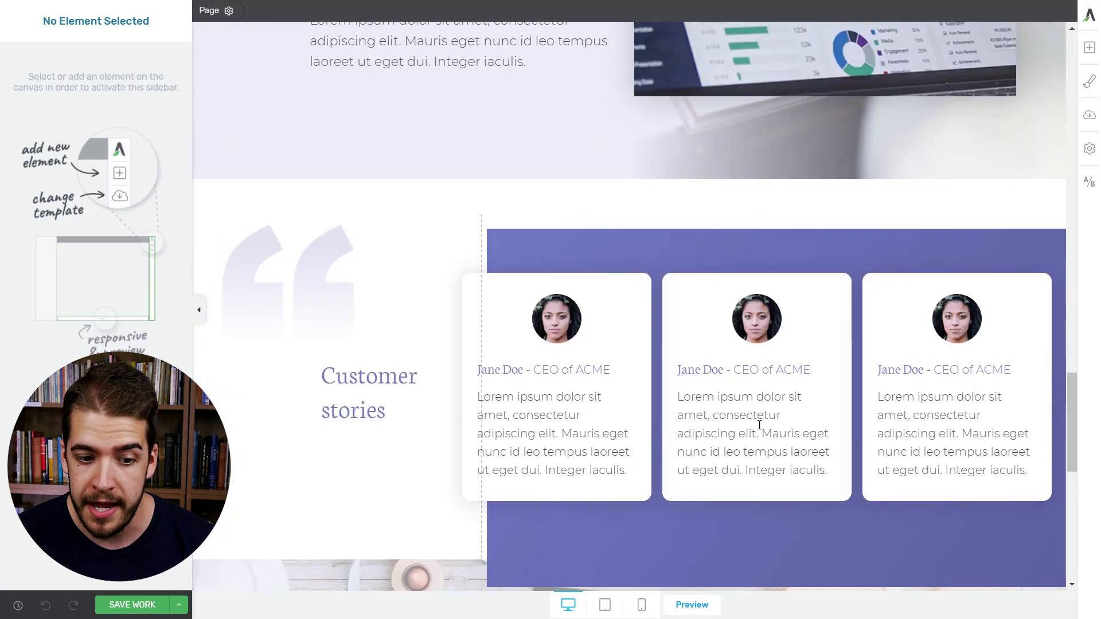
scroll(815, 445, "down", 5)
scroll(863, 367, "up", 3)
scroll(854, 304, "down", 3)
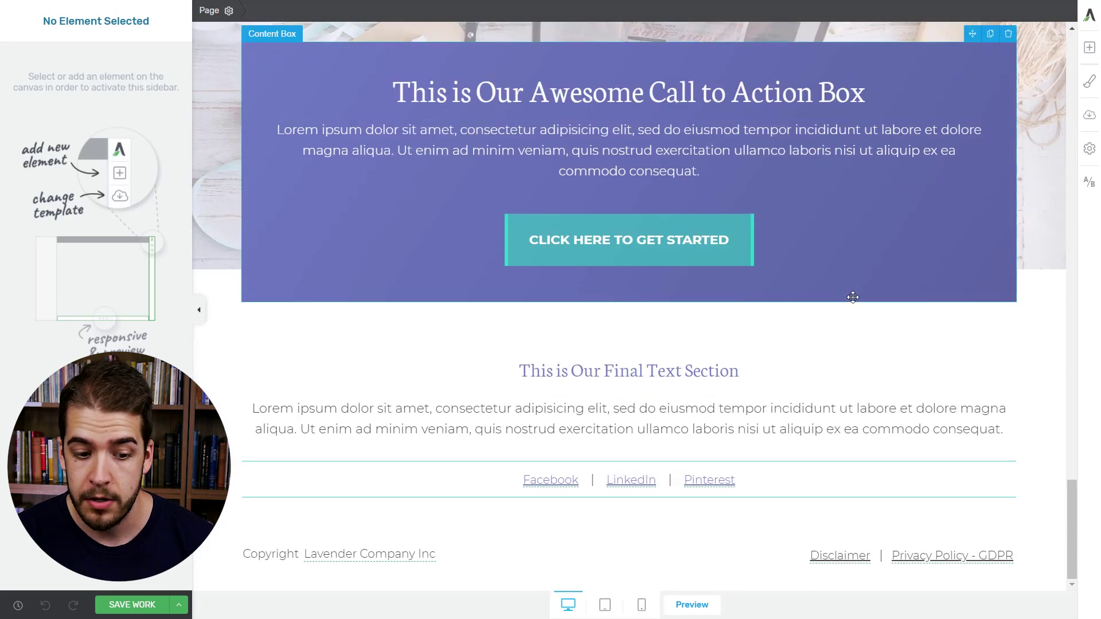